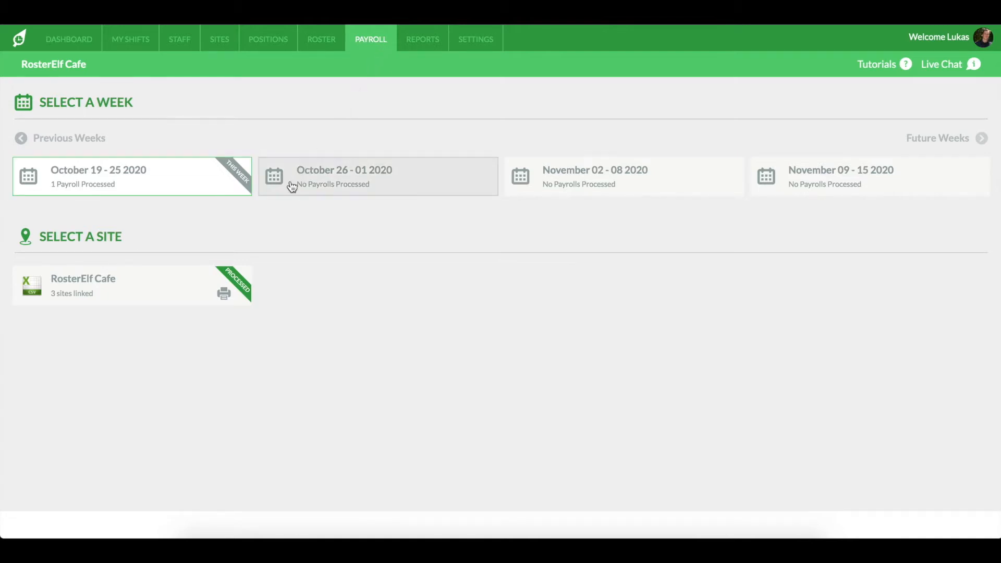
- Open the RosterElf Cafe payroll timesheet for the week of October 19 - 25 2020
left_click(185, 296)
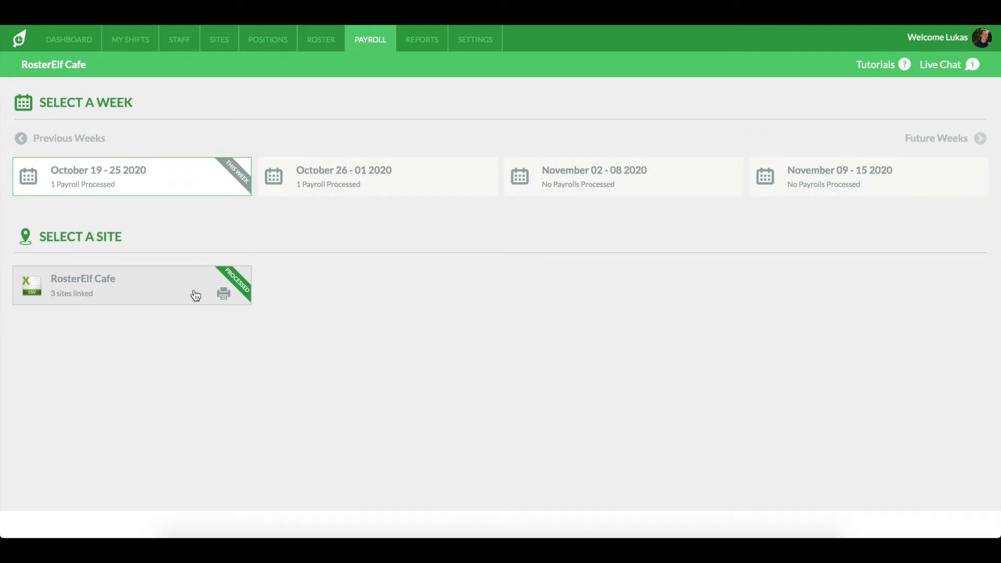
left_click(196, 296)
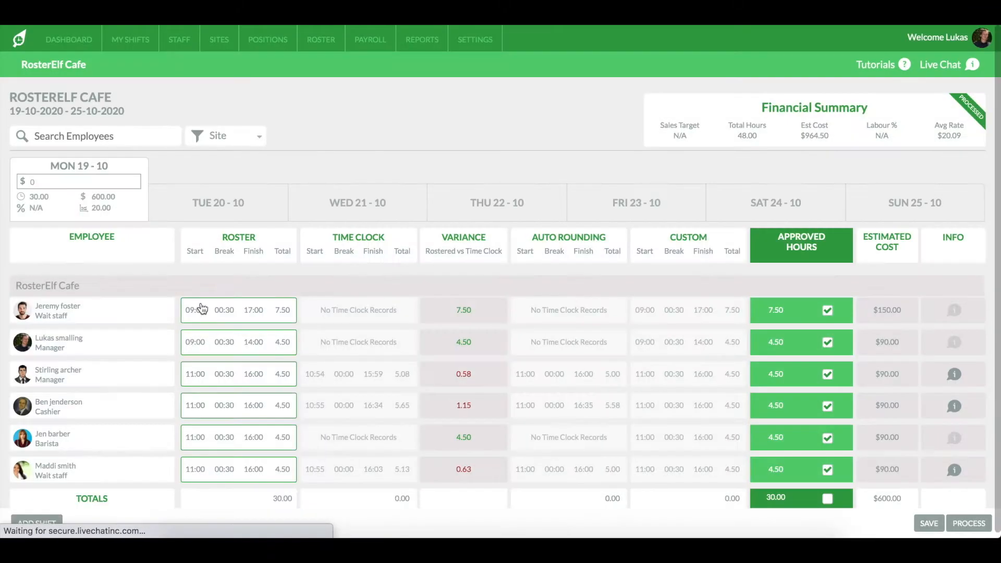
scroll(317, 283, "down", 1)
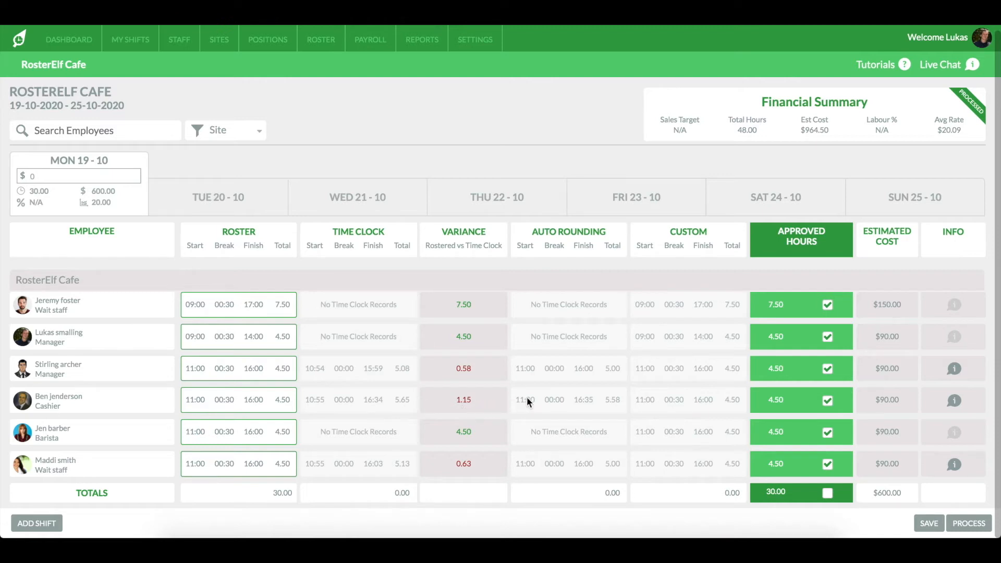
- Review the cashier's shift details, including clock-in and clock-out differences and the reason given
left_click(958, 402)
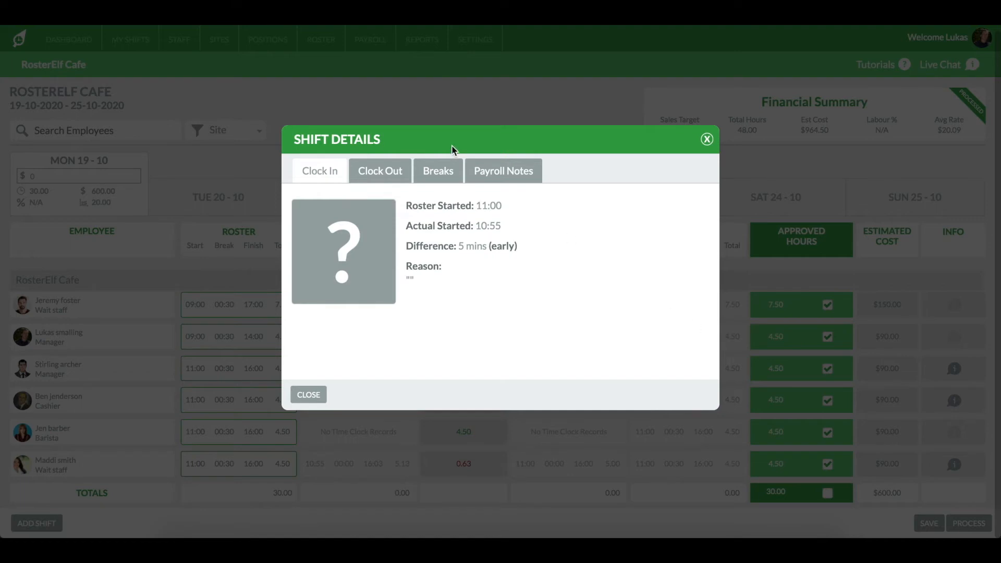
left_click(400, 171)
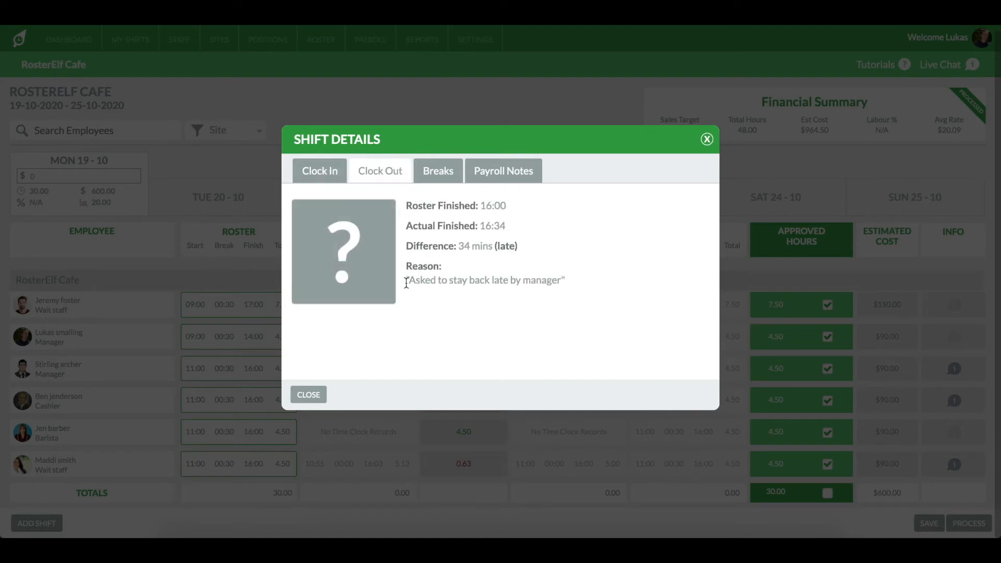
left_click_drag(406, 282, 568, 275)
left_click(575, 280)
left_click(706, 139)
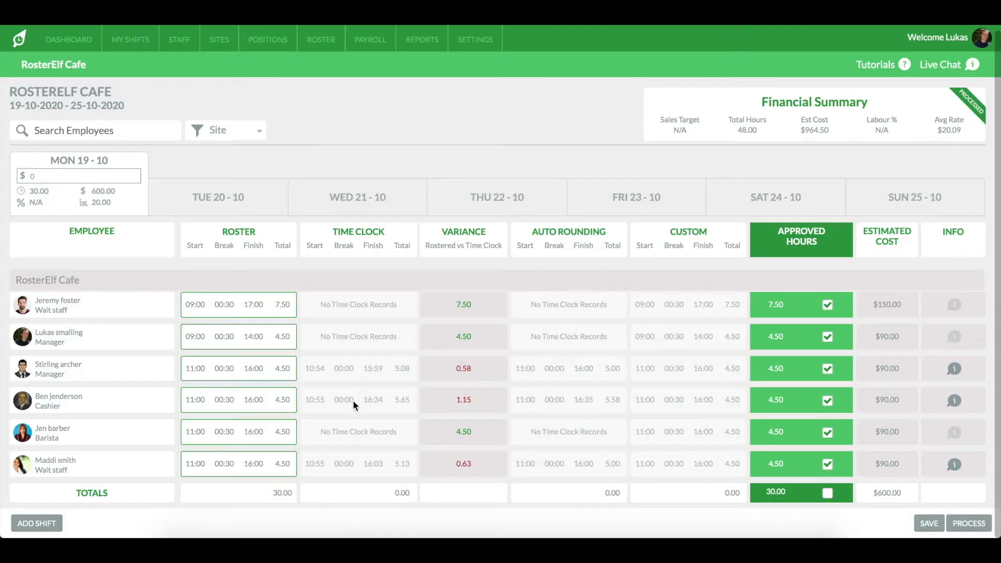
- Approve the cashier's hours using the auto rounding times instead of the roster
left_click(367, 400)
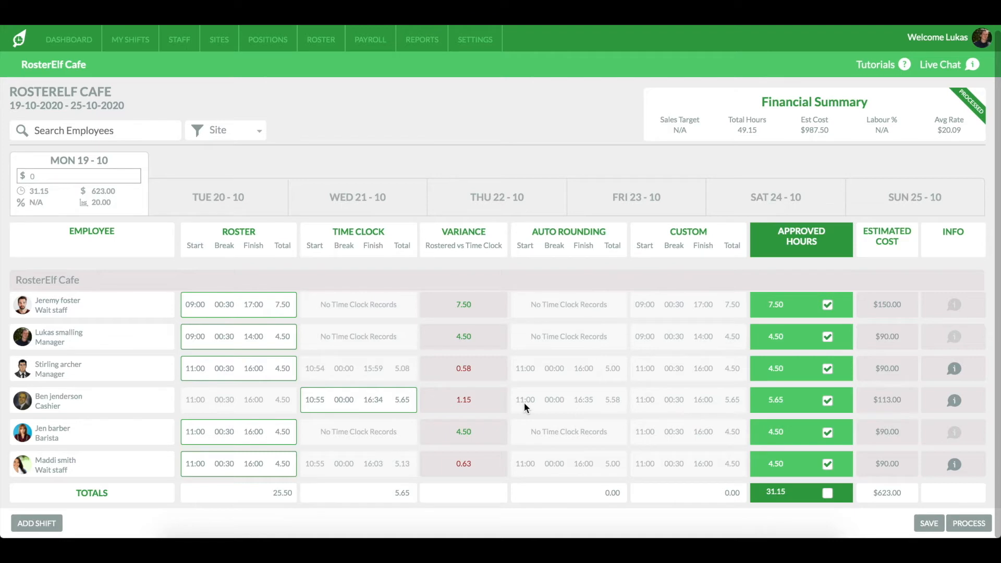
left_click(585, 403)
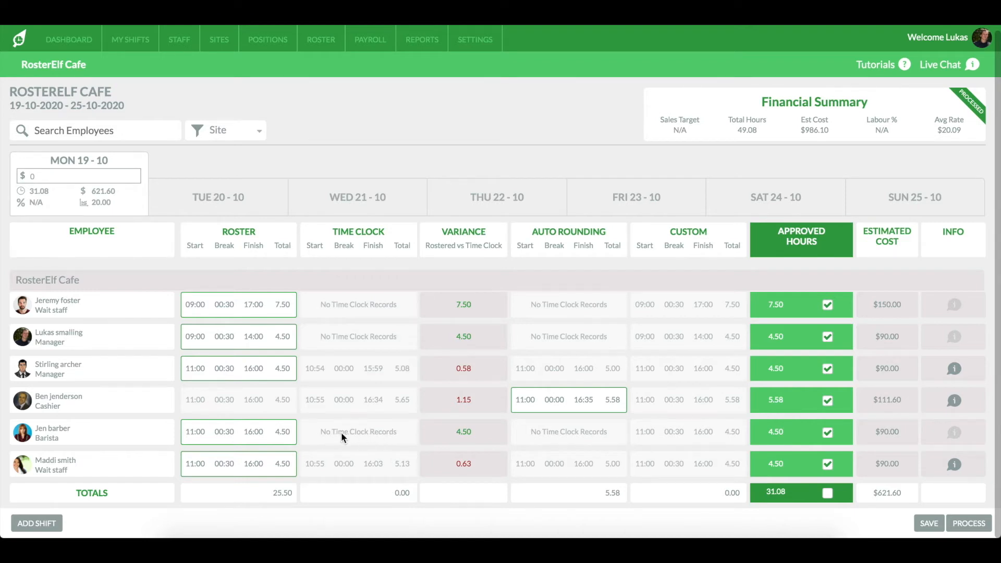
- Set a custom finish time of 16:25 for the barista's shift and approve it
left_click(689, 439)
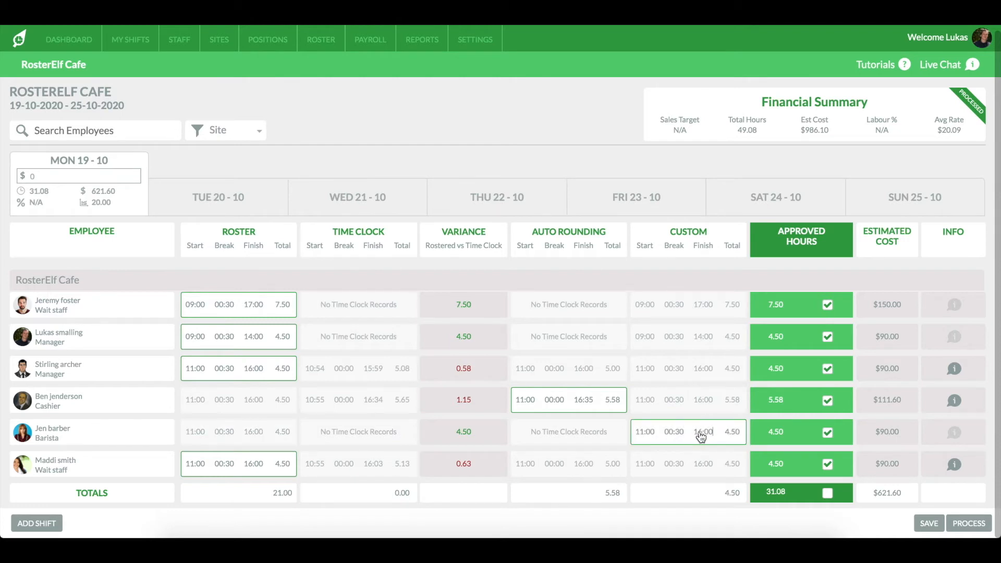
key("BackSpace")
key("BackSpace")
key("BackSpace")
key("BackSpace")
key("BackSpace")
type("16:25")
left_click(705, 498)
- Start adding a new shift at RosterElf Cafe running from 09:00 to 17:30
left_click(53, 528)
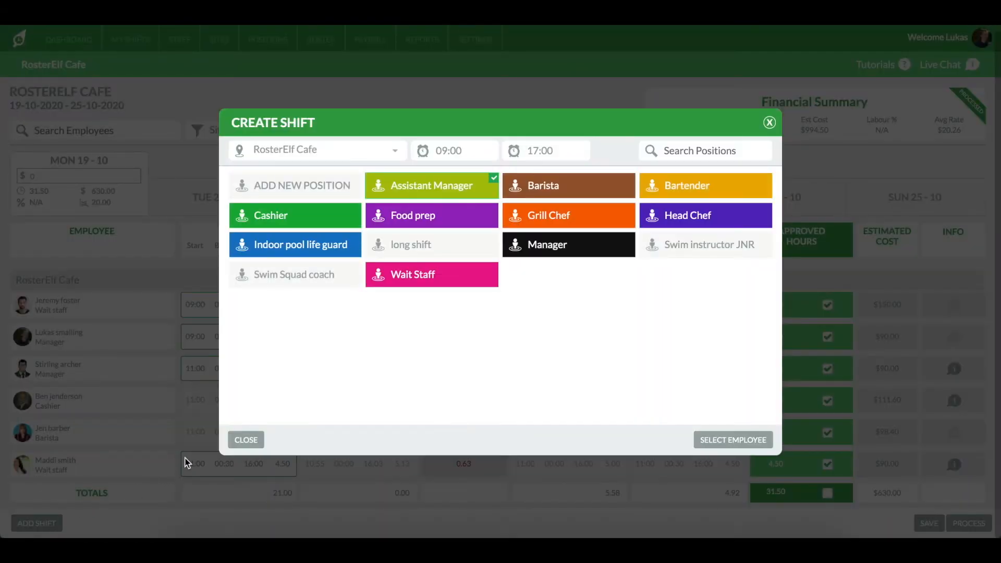
left_click(398, 155)
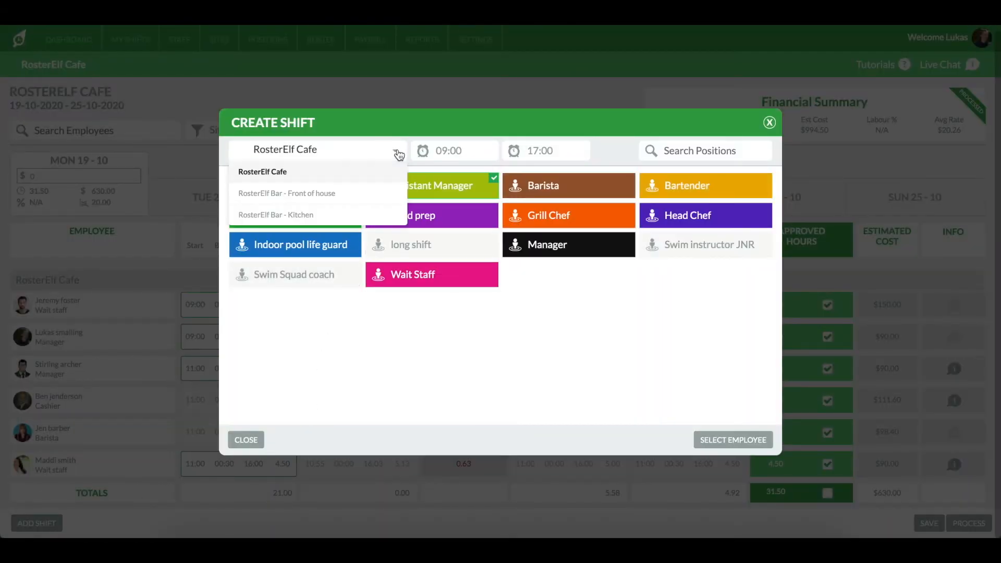
left_click(376, 178)
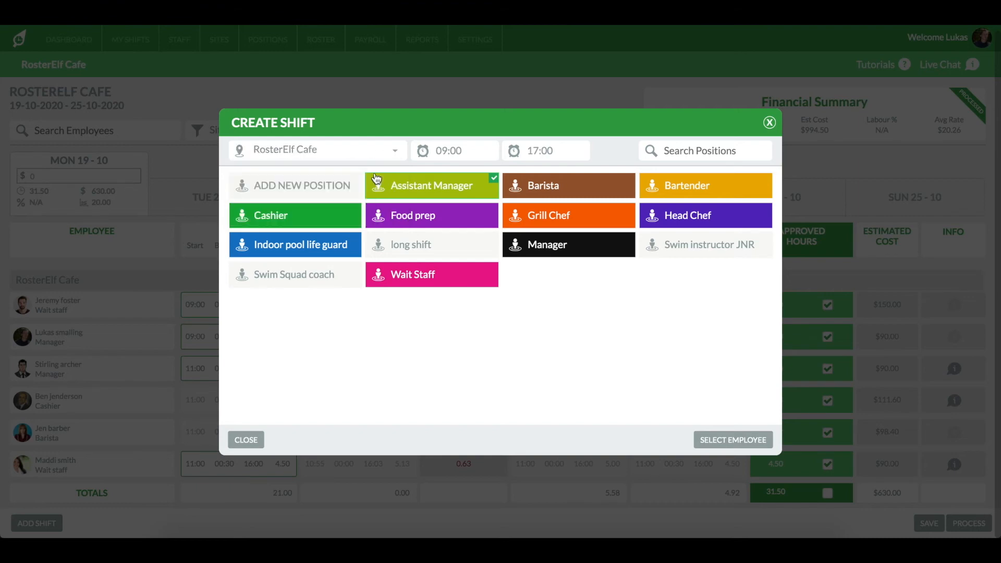
left_click(555, 152)
key("BackSpace")
key("BackSpace")
type("30")
- Give the new shift the Manager position, keep the suggested employee, and update the roster
left_click(565, 245)
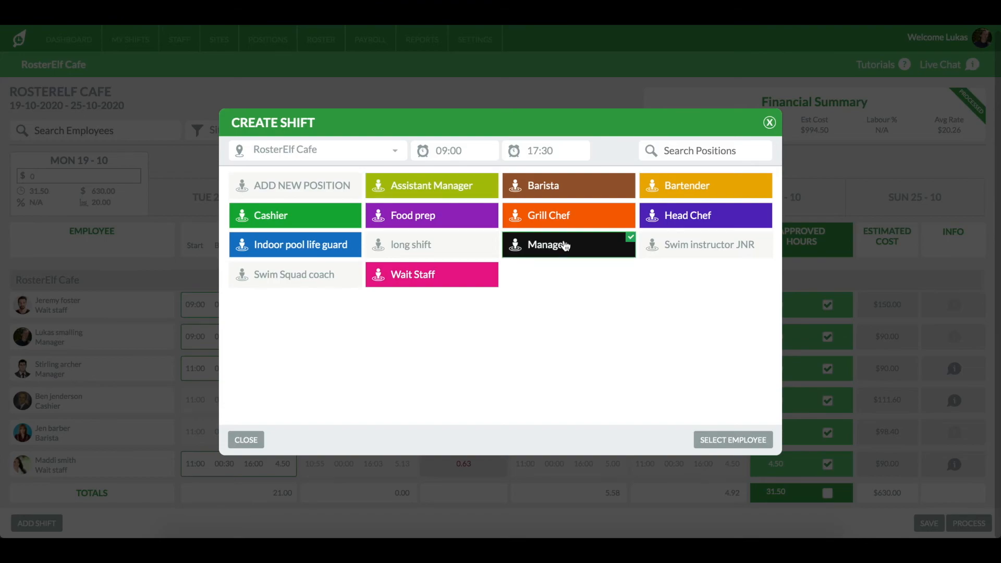
left_click(765, 442)
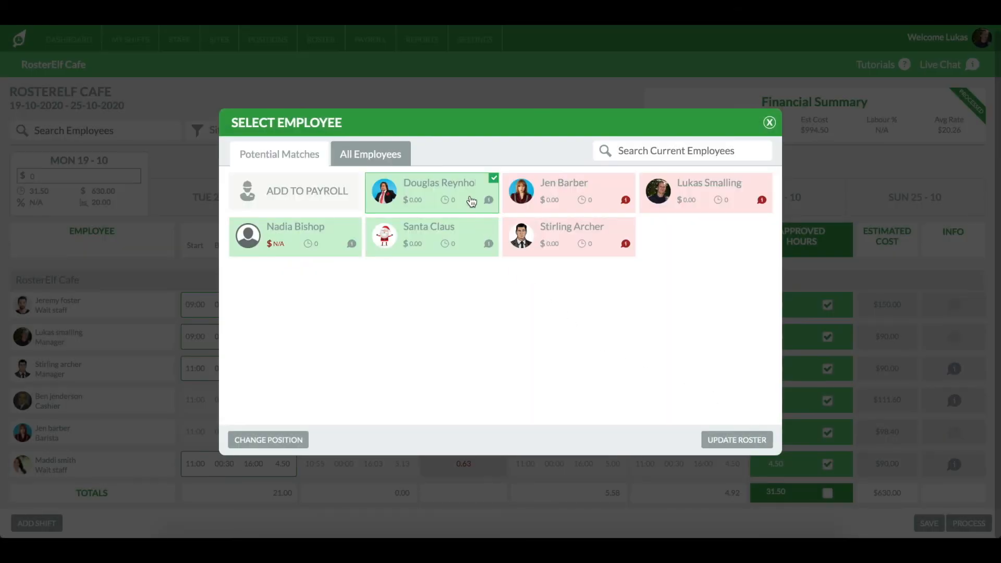
left_click(736, 441)
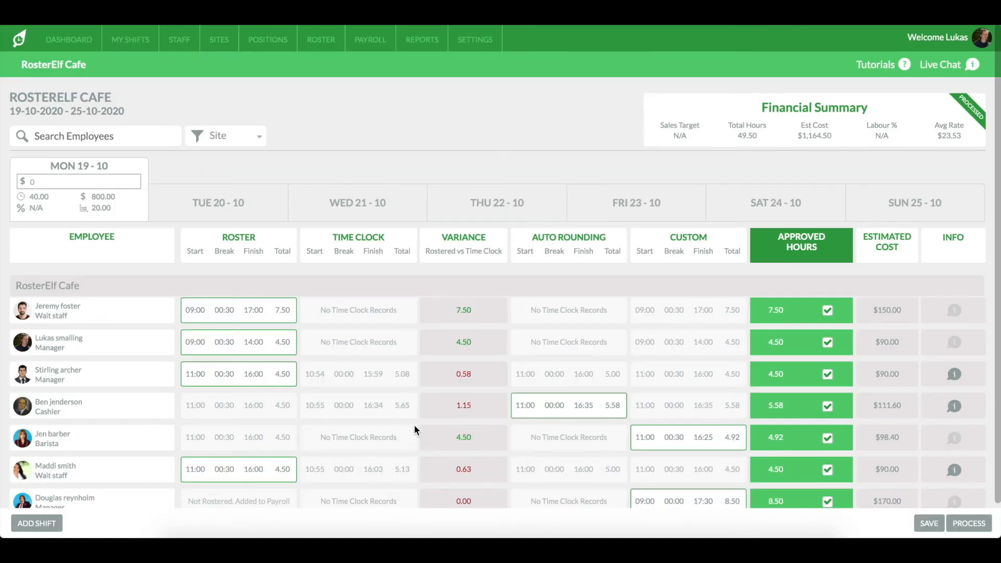
- Enter a Monday sales target of $2000
scroll(416, 424, "down", 1)
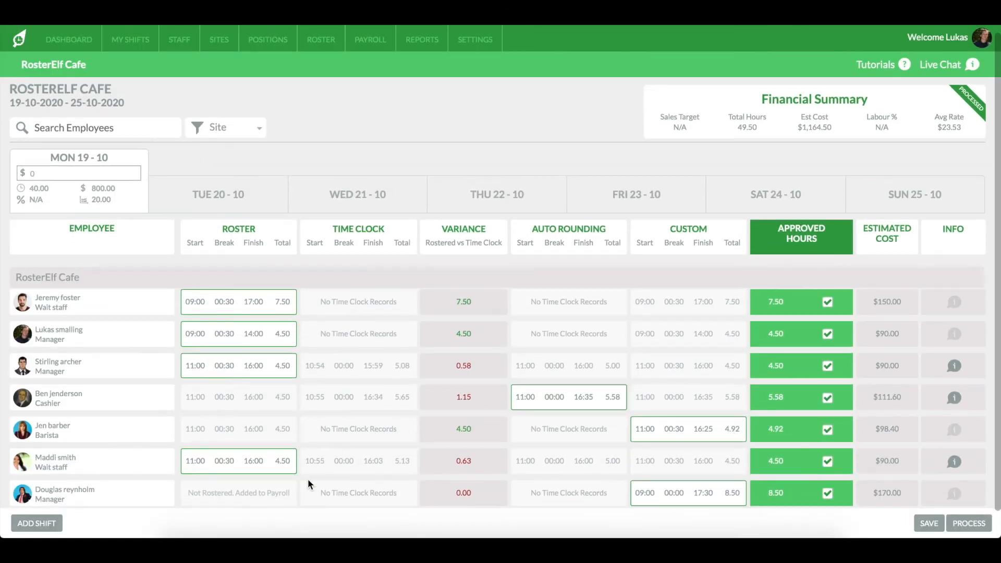
left_click(116, 173)
type("2000")
left_click(233, 162)
- Open the review screen, check the staff and budget summaries, and process the payroll
left_click(975, 527)
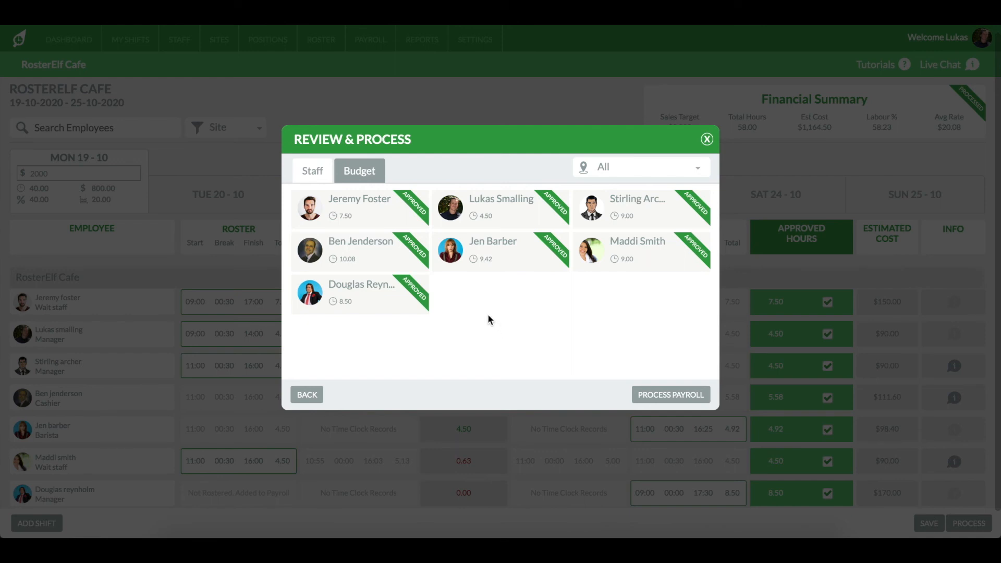
left_click(369, 179)
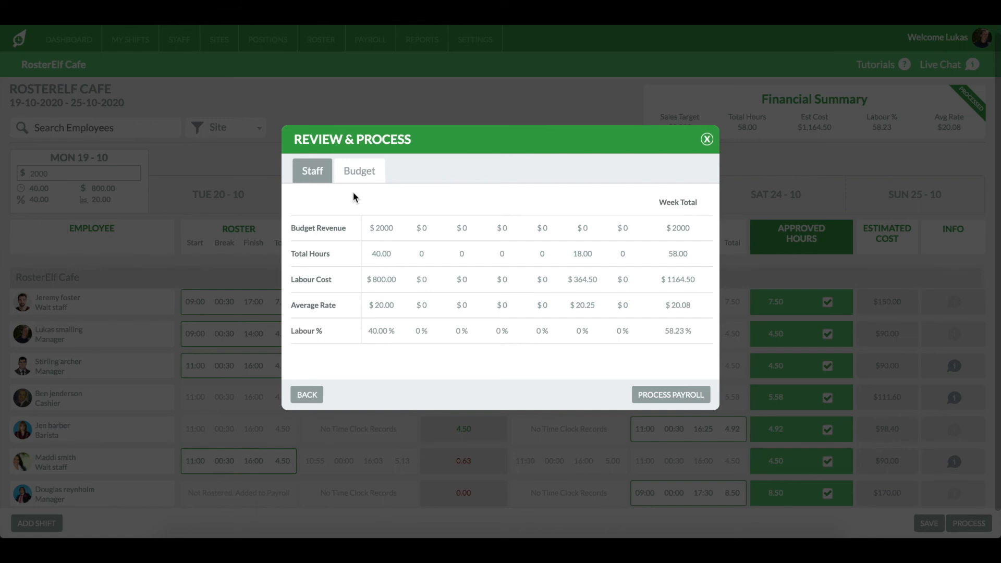
left_click(315, 173)
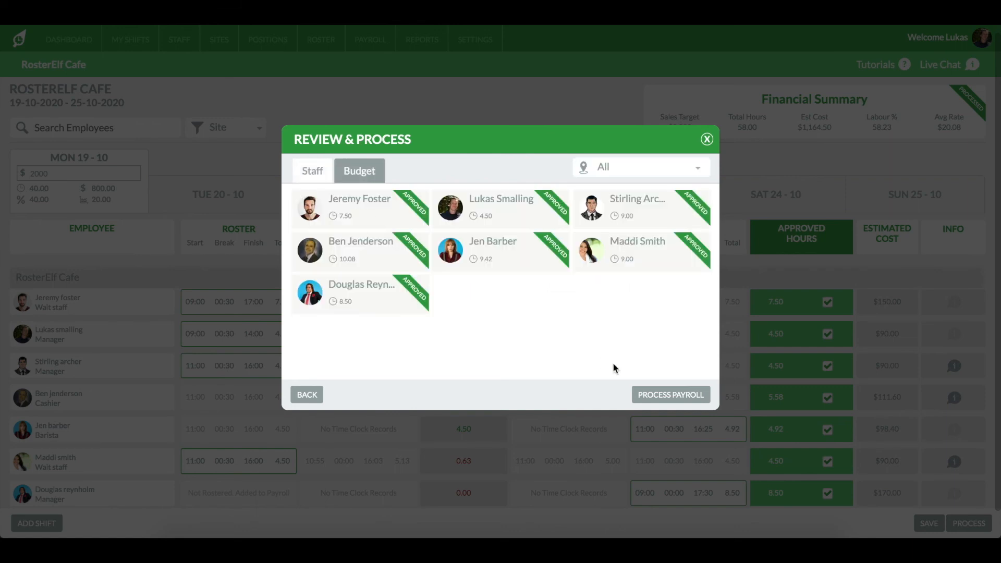
left_click(682, 400)
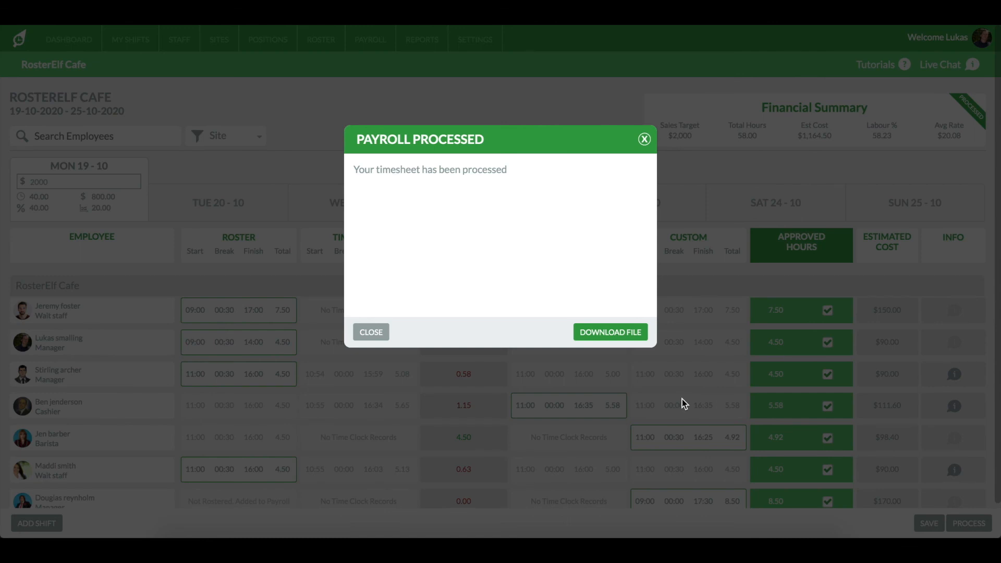
- Download the processed payroll CSV file and close the confirmation dialog
left_click(621, 340)
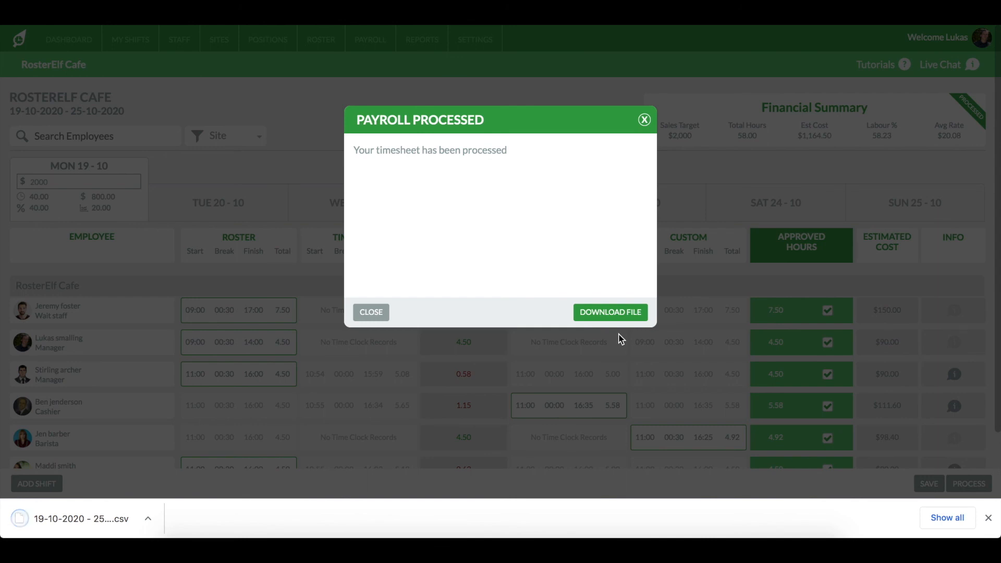
left_click(989, 518)
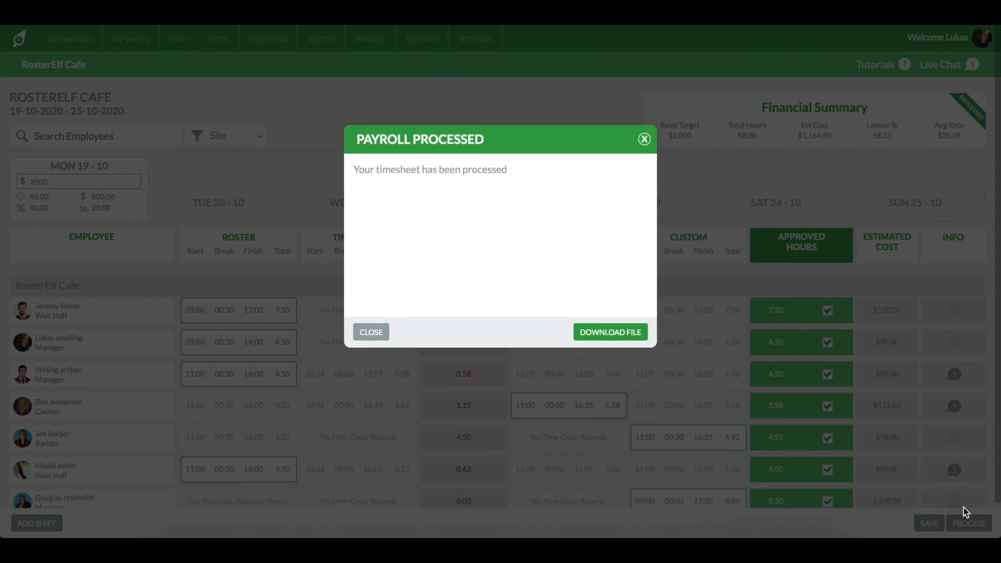
left_click(645, 140)
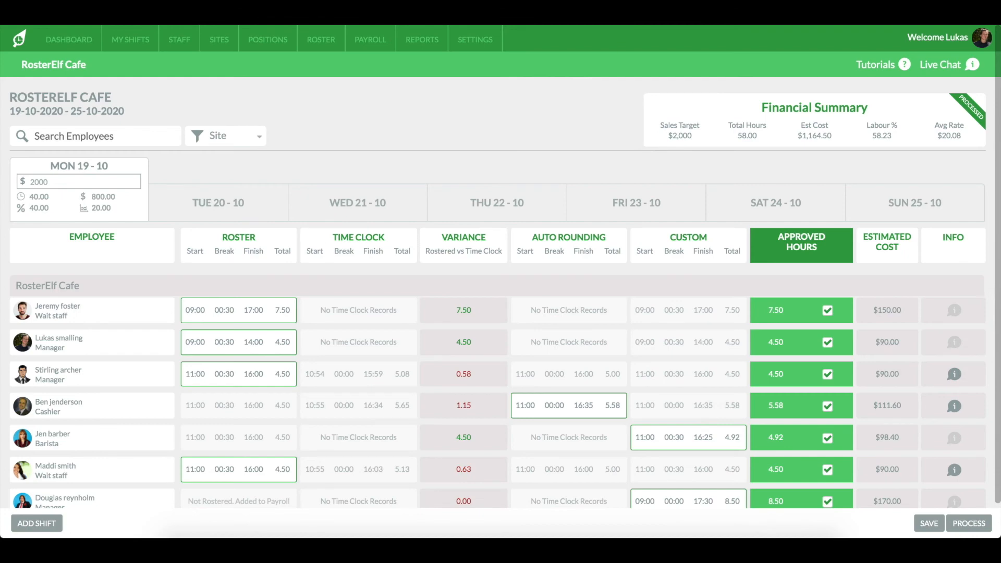